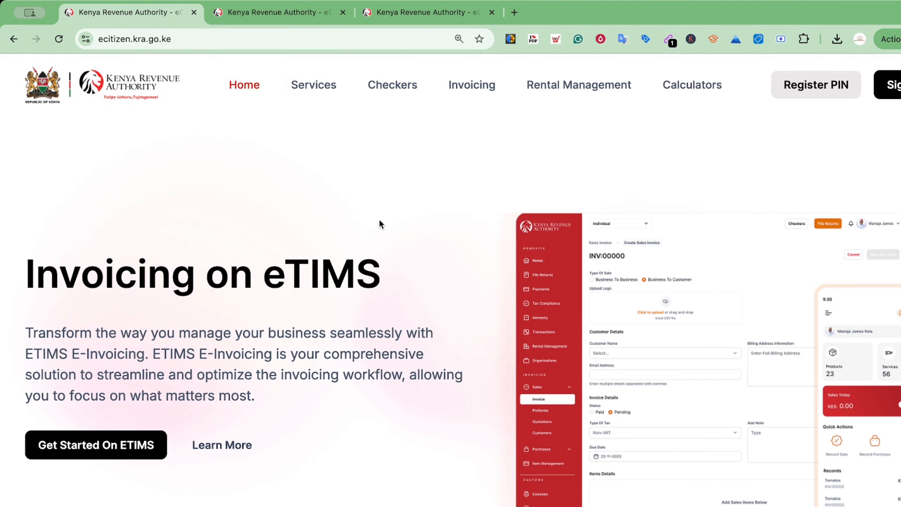
Switch to the second tab showing the KRA eTIMS alternative login page.
left_click(272, 12)
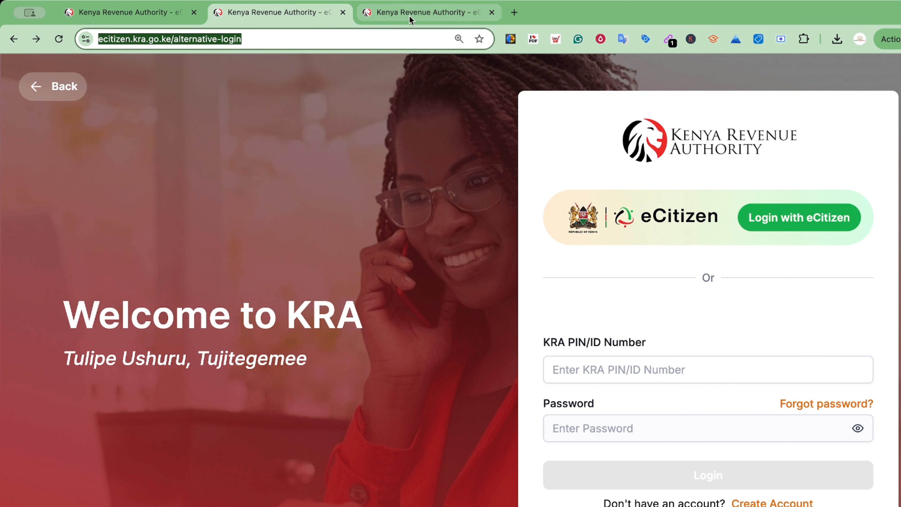
Switch to the logged-in eTIMS tab and look through the Home dashboard.
left_click(415, 19)
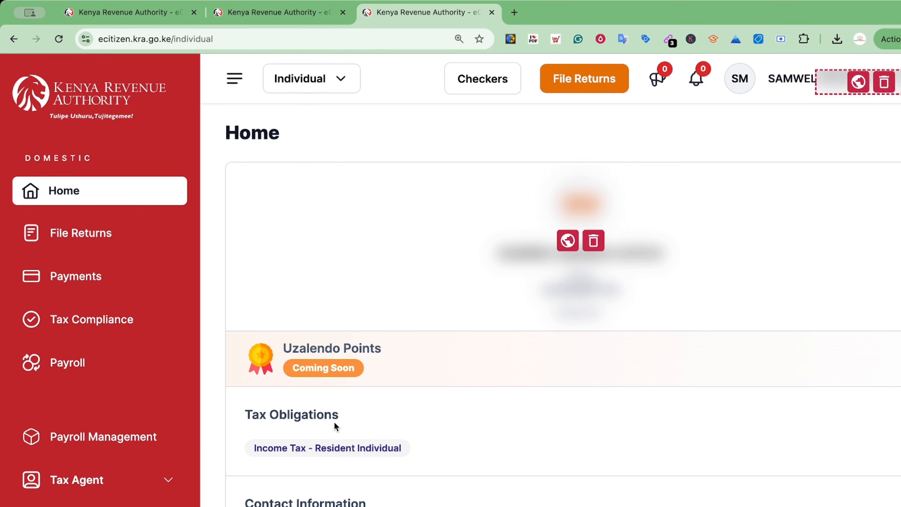
scroll(363, 382, "down", 1)
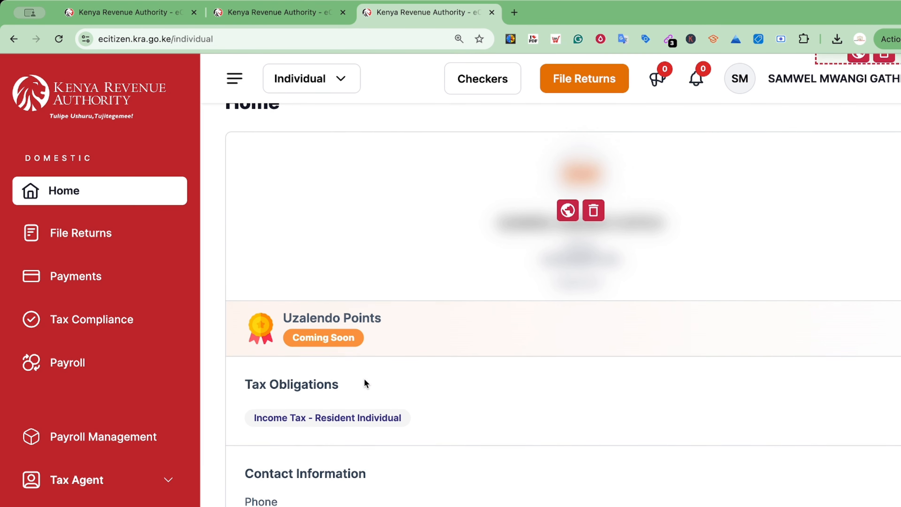
scroll(365, 384, "up", 1)
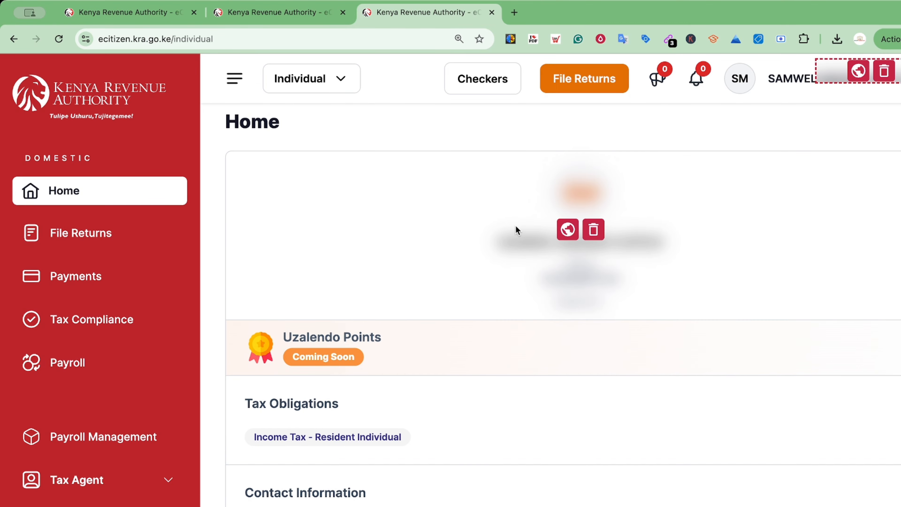
scroll(571, 278, "down", 1)
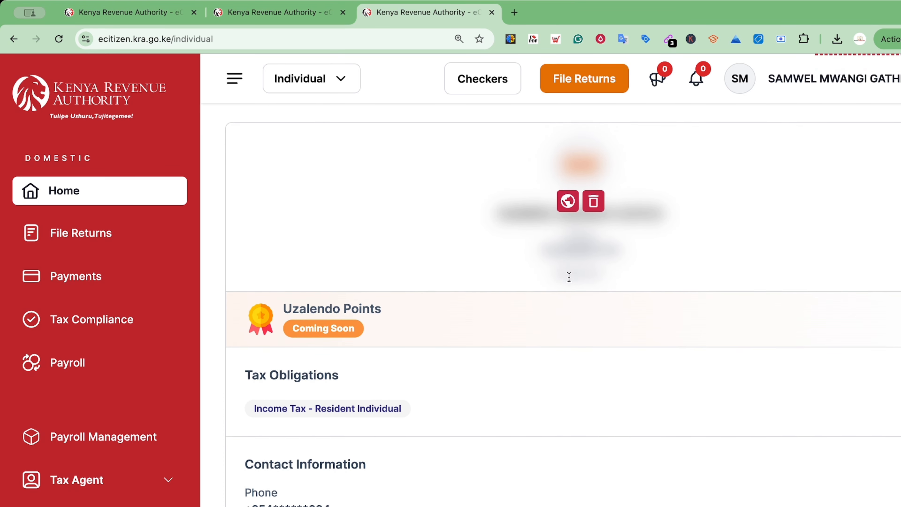
scroll(568, 281, "up", 2)
scroll(549, 307, "down", 15)
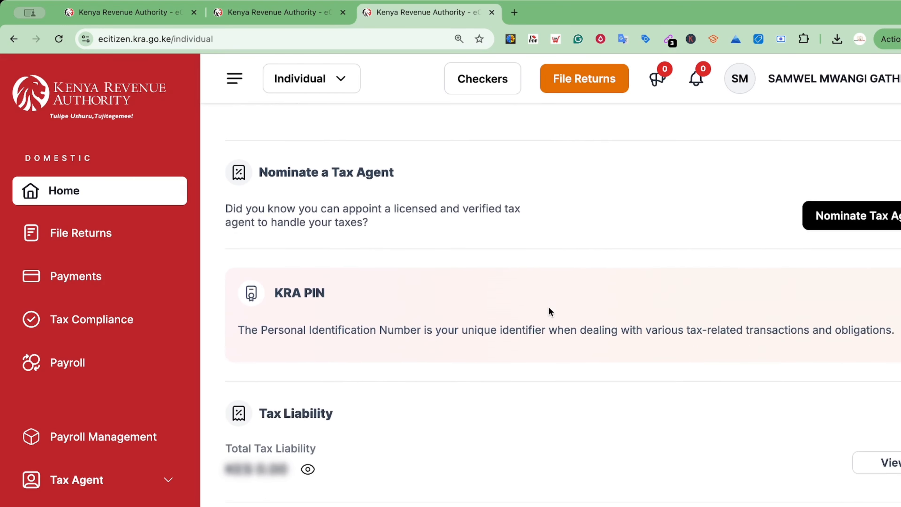
scroll(549, 308, "down", 7)
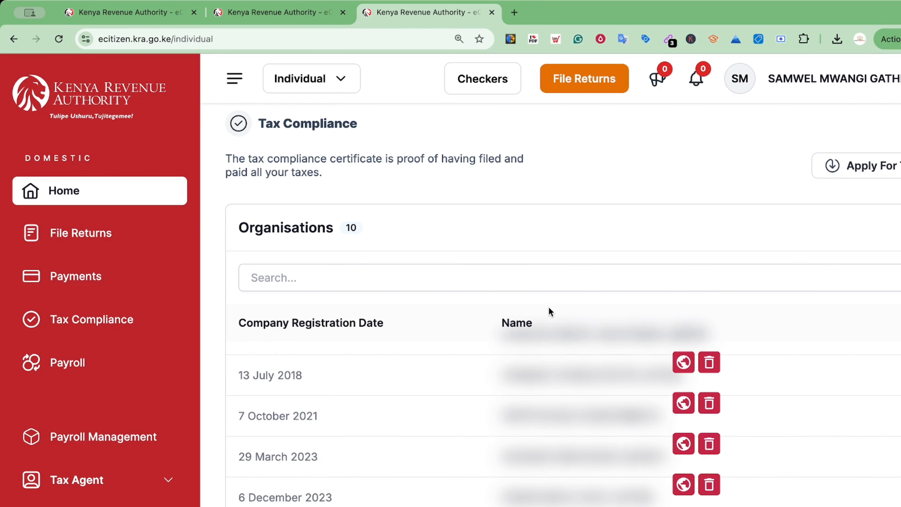
scroll(542, 308, "down", 4)
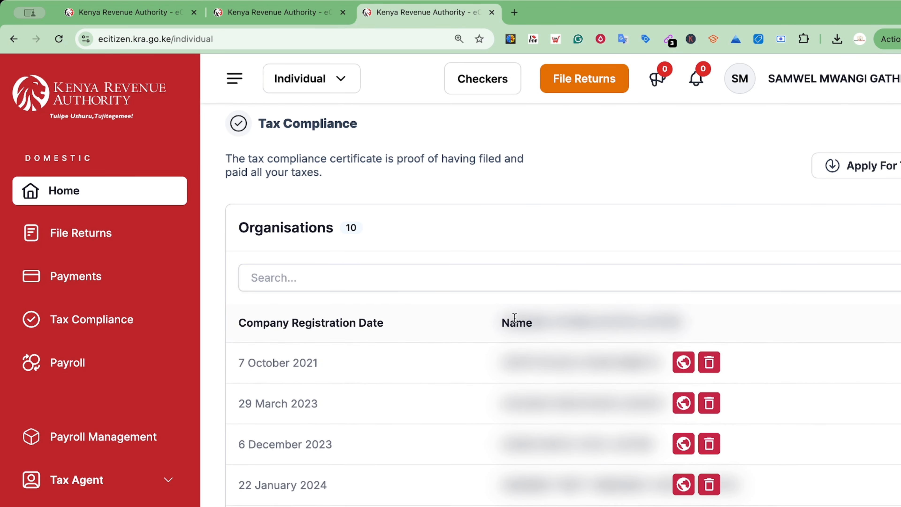
scroll(514, 317, "down", 4)
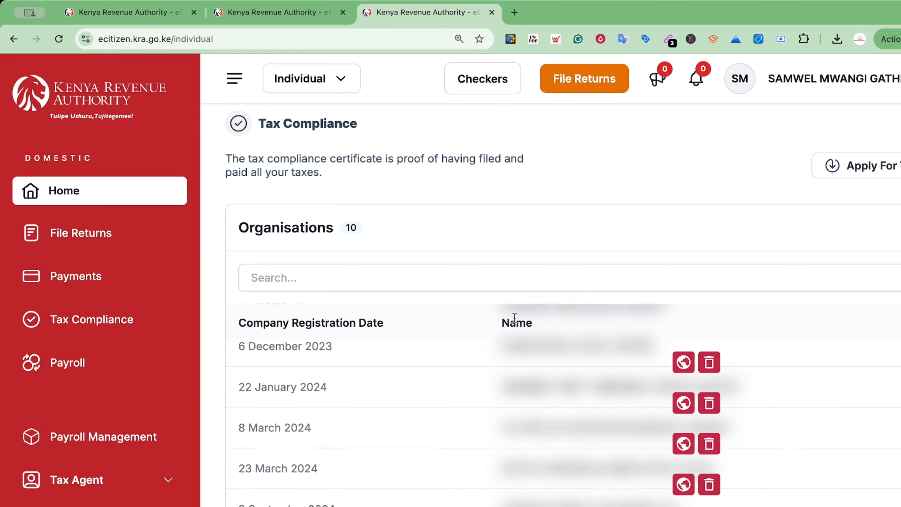
scroll(514, 319, "down", 3)
scroll(515, 321, "up", 15)
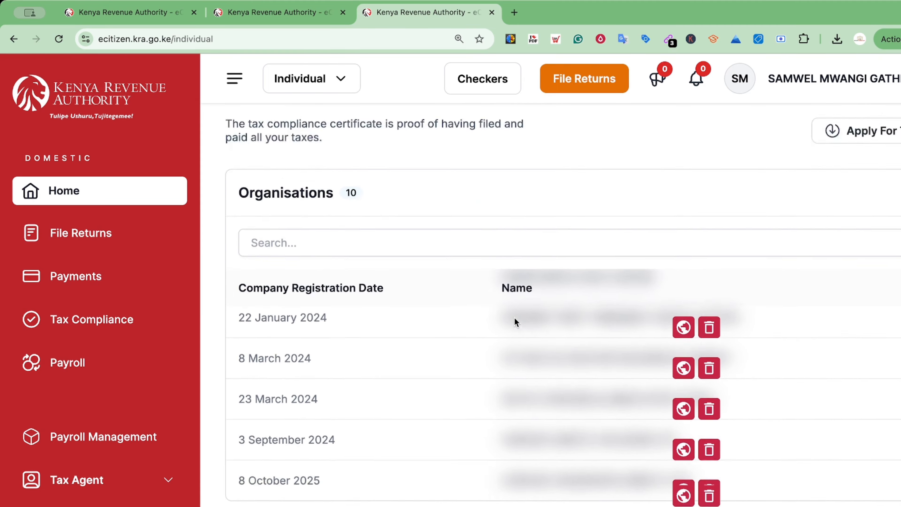
scroll(515, 321, "up", 10)
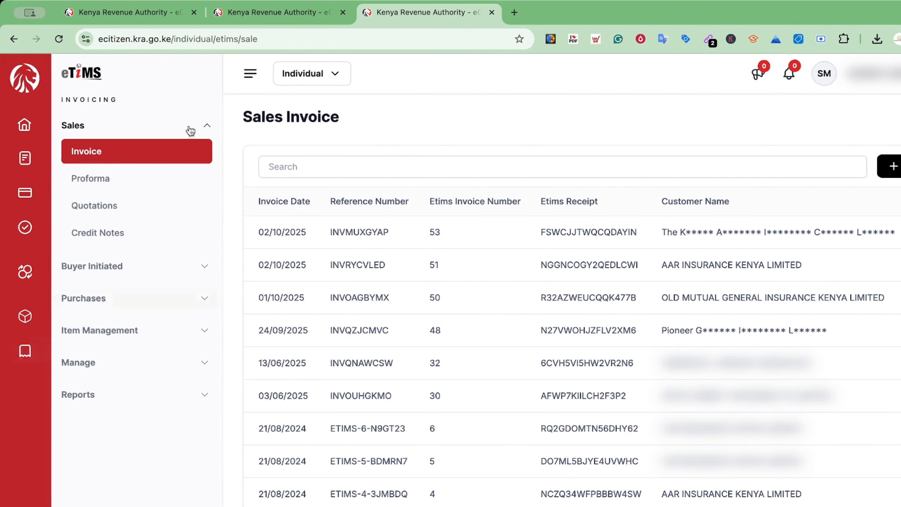
Start a blank Create Sales Invoice form and move down to its Customer section.
scroll(71, 142, "up", 3)
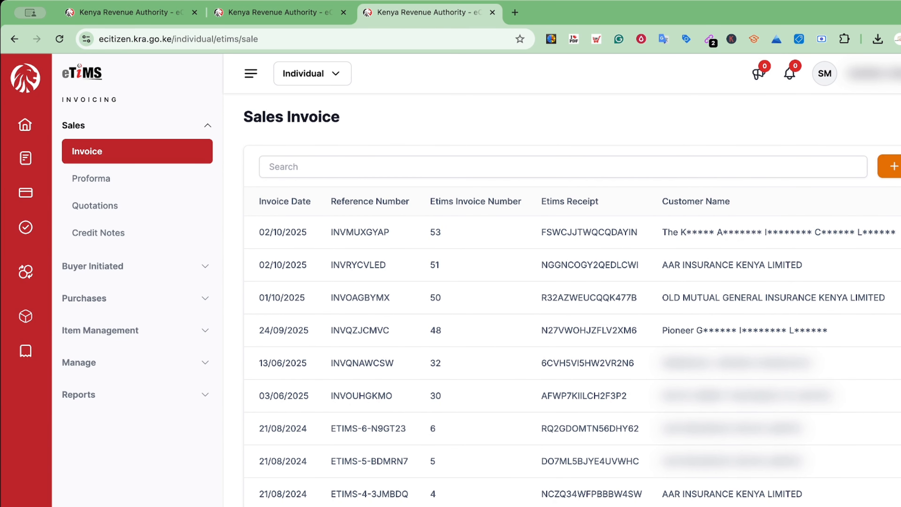
left_click(893, 166)
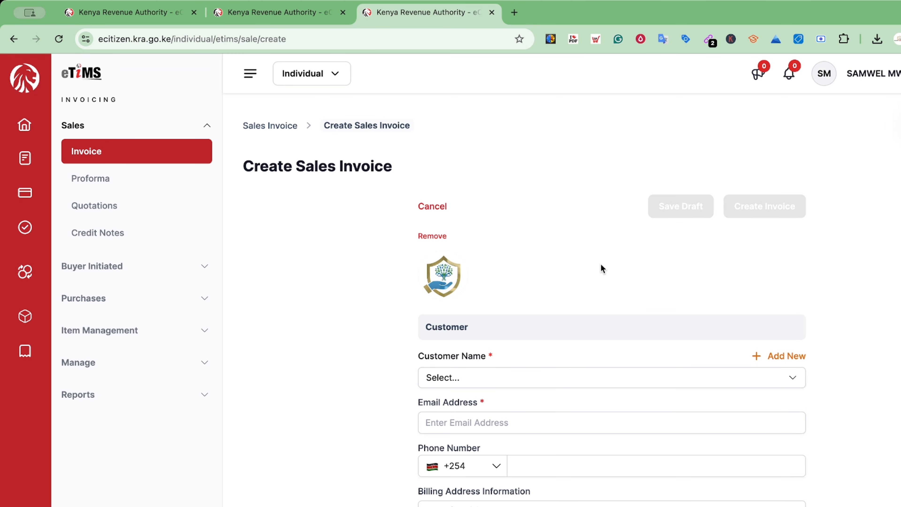
scroll(600, 268, "down", 1)
scroll(602, 269, "down", 3)
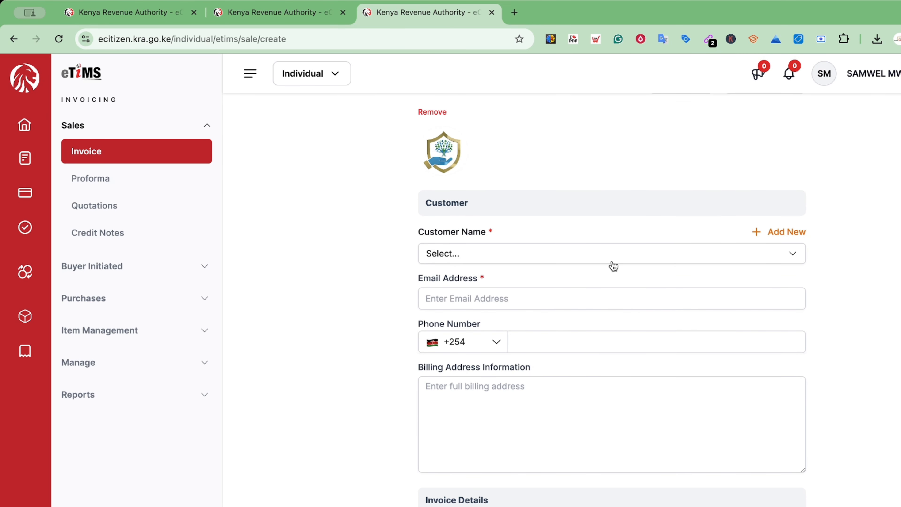
Begin a new customer without KRA PIN named TBC and enter their email.
left_click(776, 232)
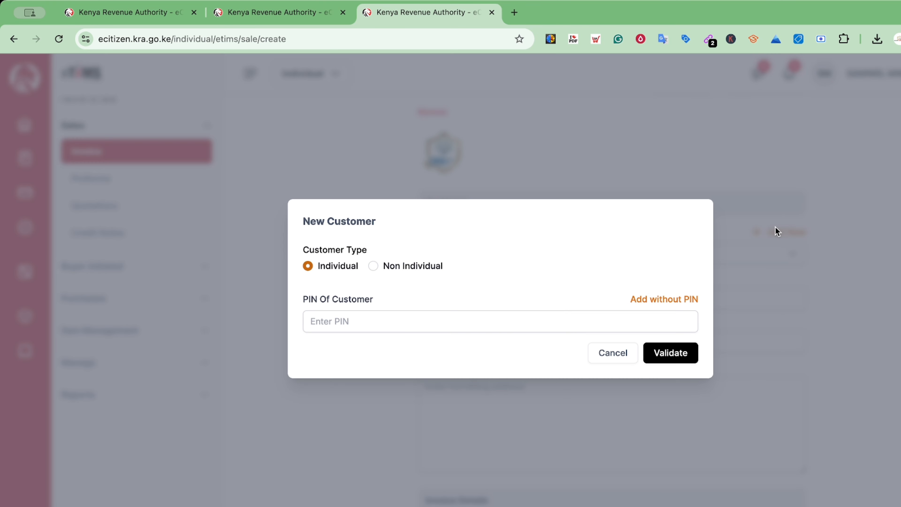
left_click(660, 301)
left_click(401, 221)
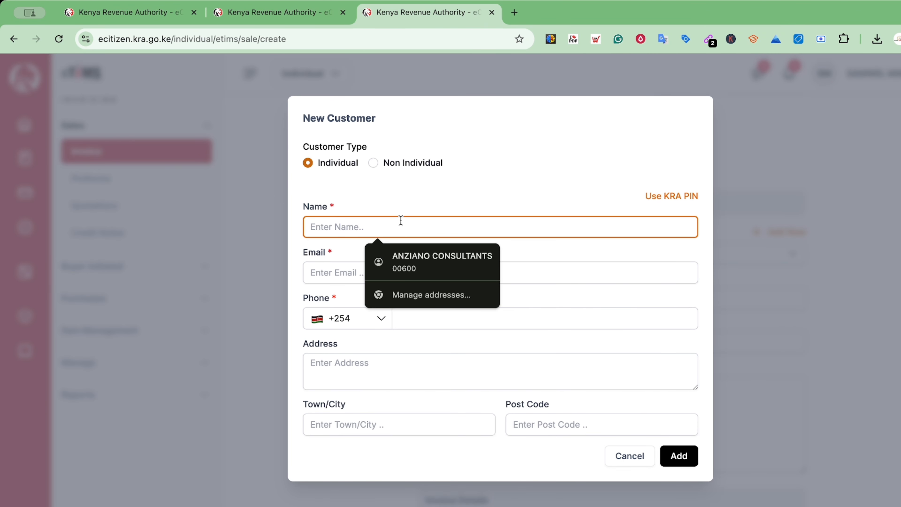
type("TBC")
left_click(393, 263)
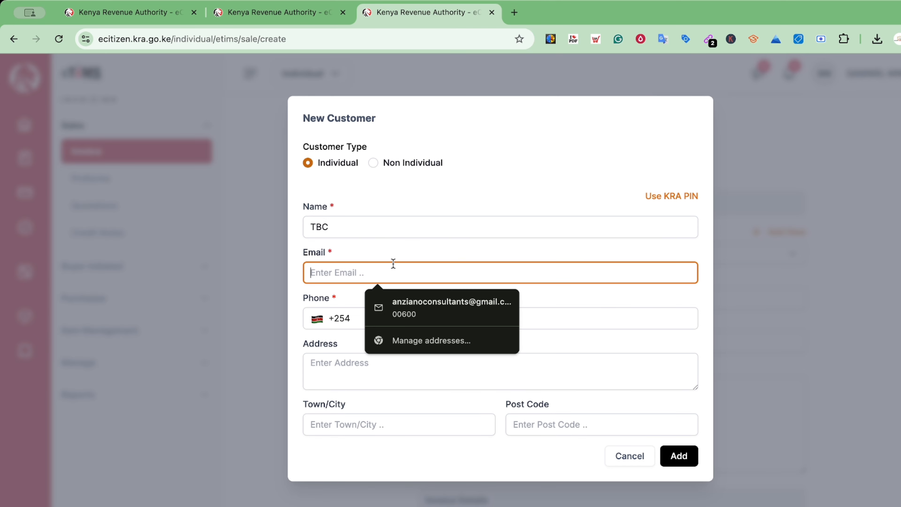
type("tb")
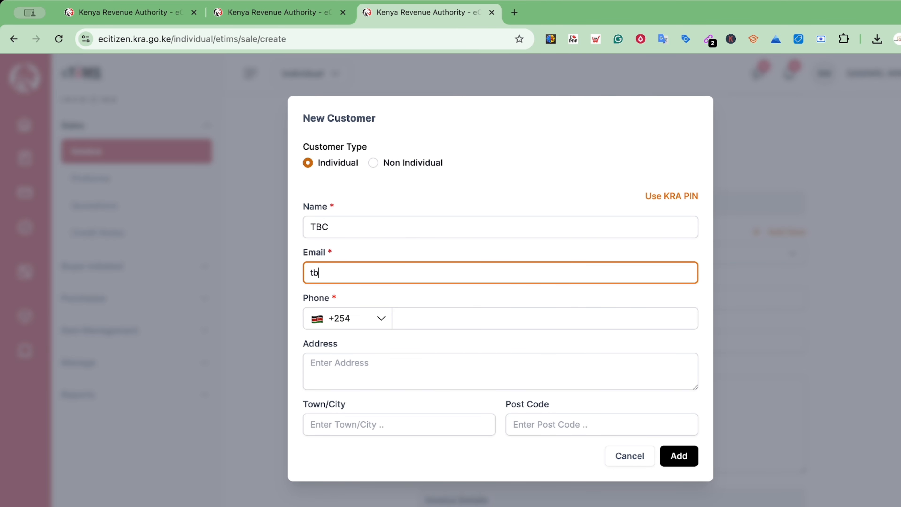
type("c@na.na")
Add the customer's phone number, save TBC to the invoice, and start an item.
left_click(679, 457)
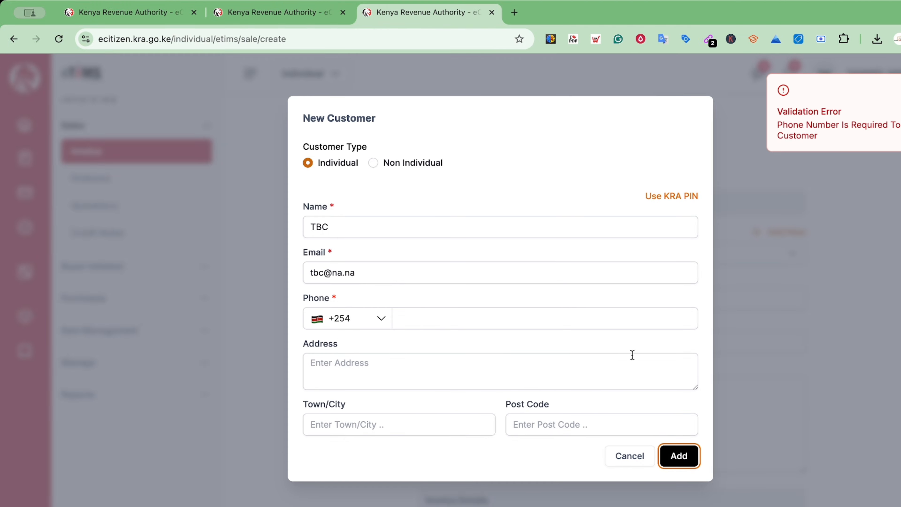
left_click(412, 312)
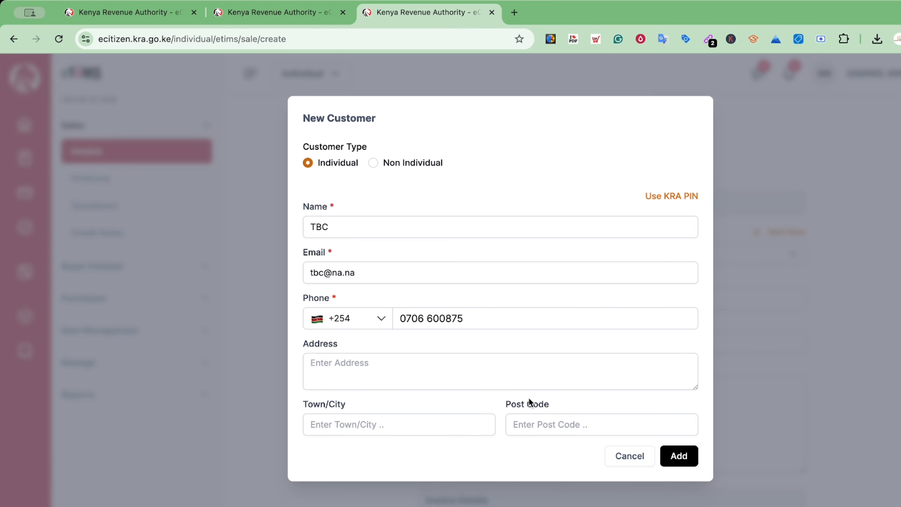
left_click(679, 455)
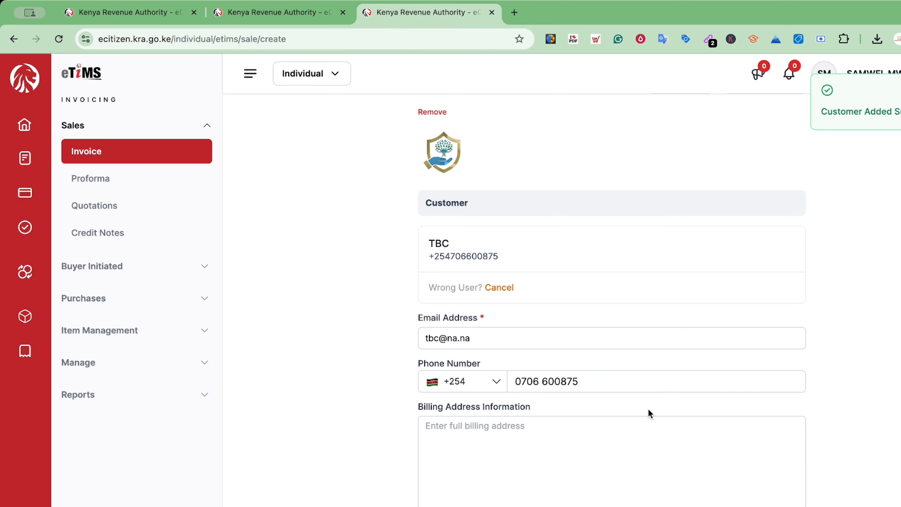
scroll(648, 410, "down", 10)
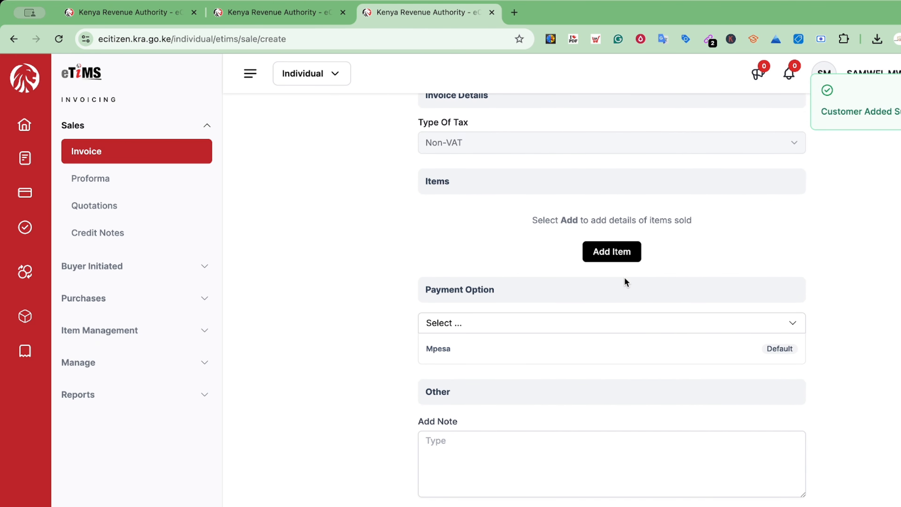
left_click(614, 257)
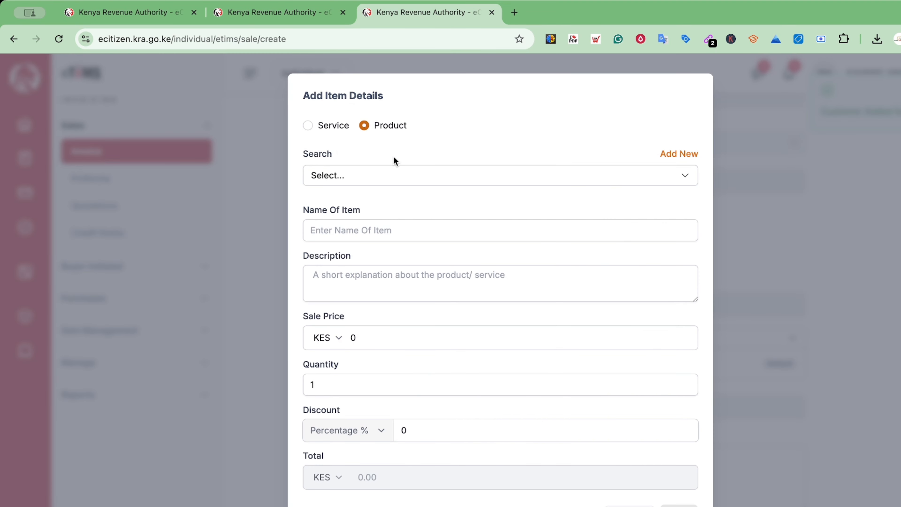
Enter a new Service item named 'Training', description 'Training', sale price KES 1.
left_click(309, 126)
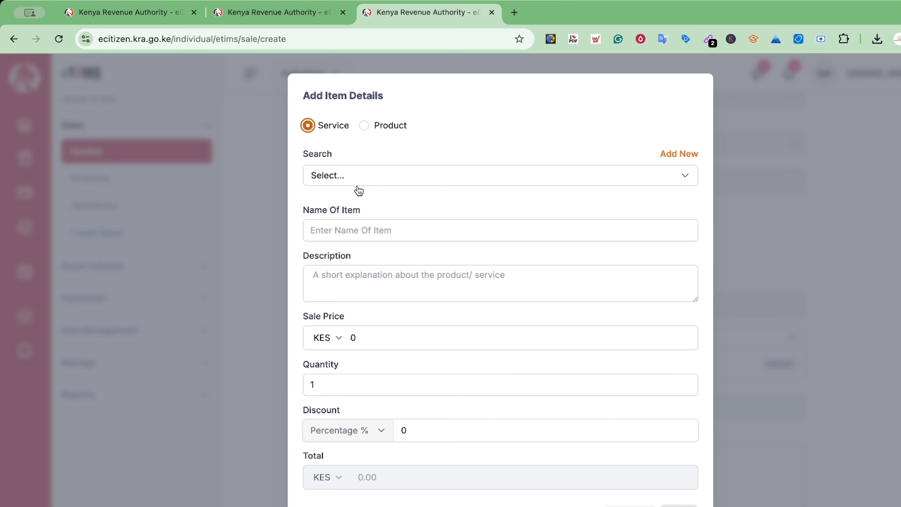
left_click(347, 182)
left_click(671, 157)
left_click(394, 191)
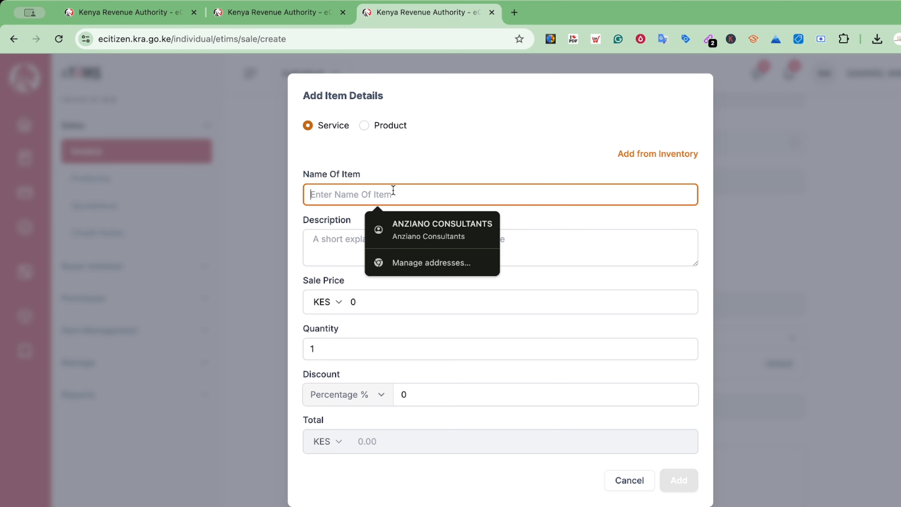
type("Training")
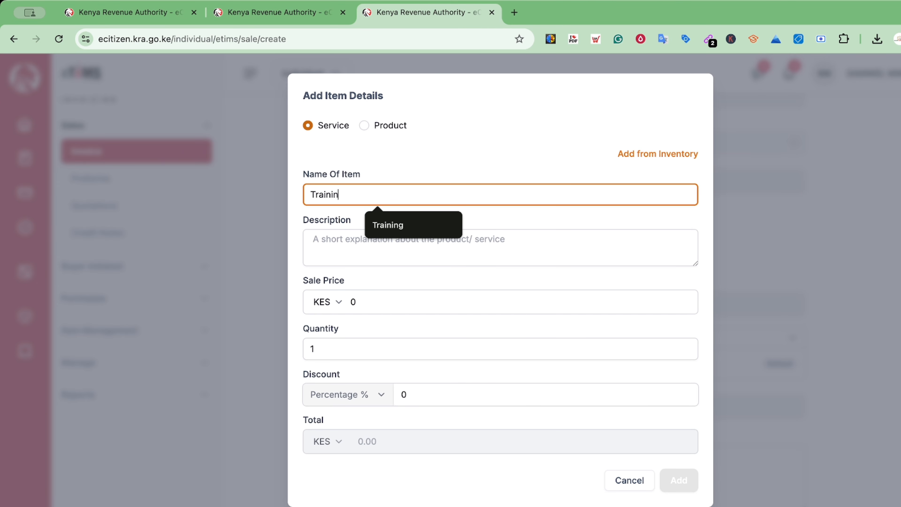
left_click(381, 249)
type("T")
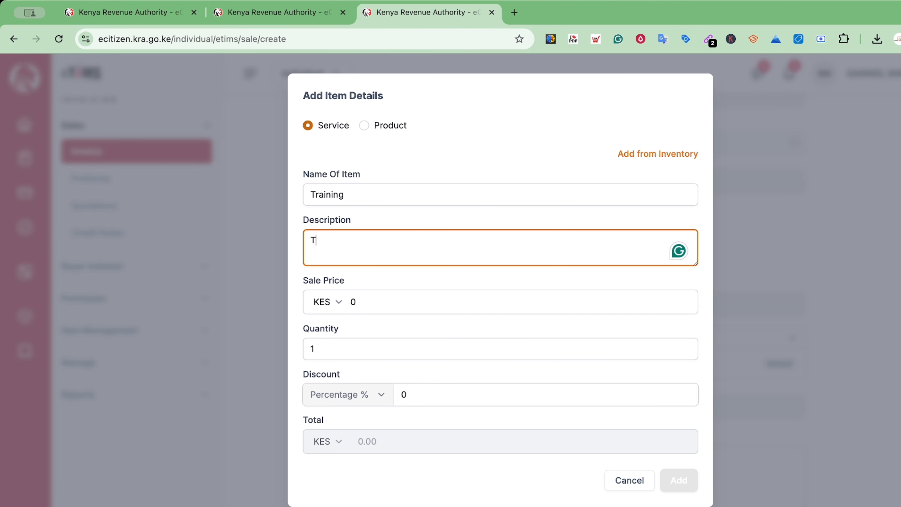
type("raining")
left_click(396, 306)
key("BackSpace")
type("1")
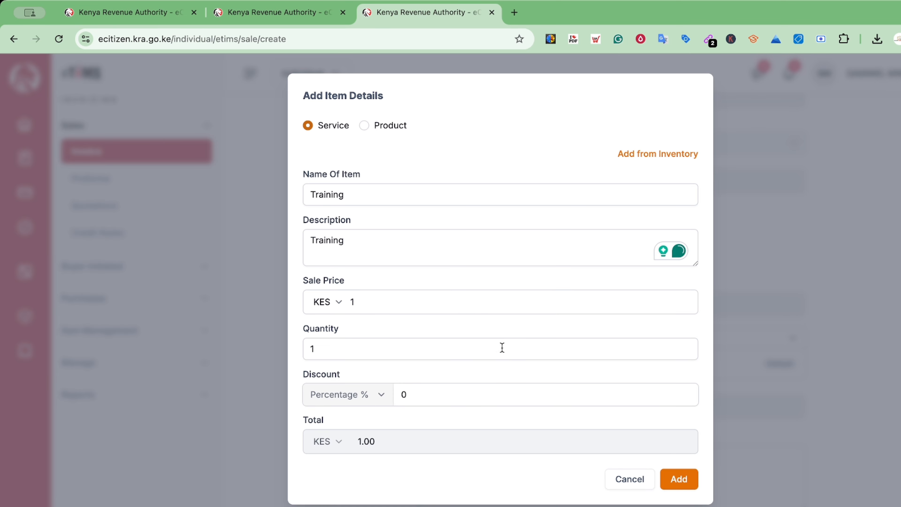
Add the Training item at KES 1.00 to the invoice and review the form.
left_click(679, 479)
scroll(603, 398, "up", 10)
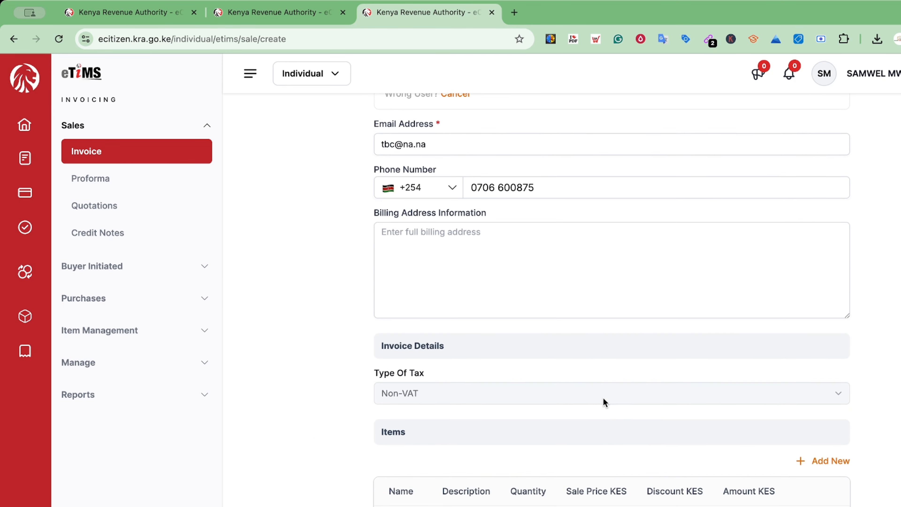
scroll(605, 402, "up", 3)
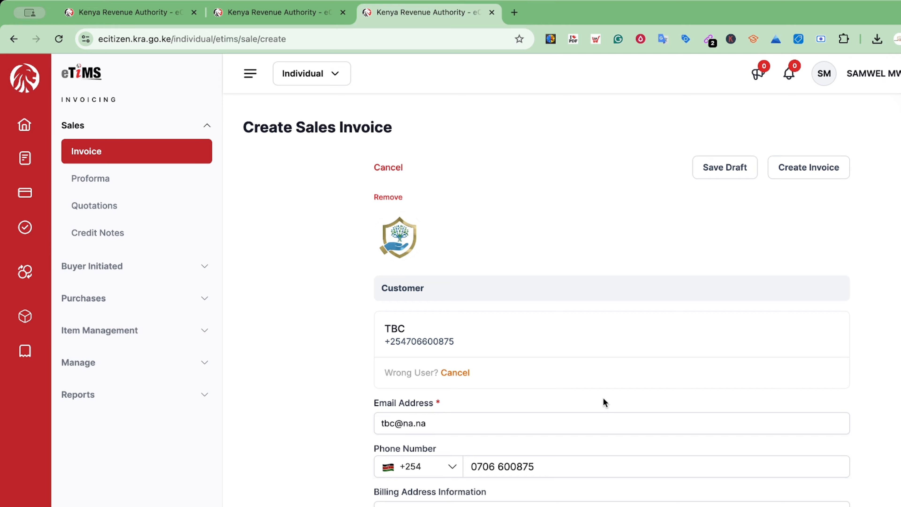
scroll(603, 398, "down", 3)
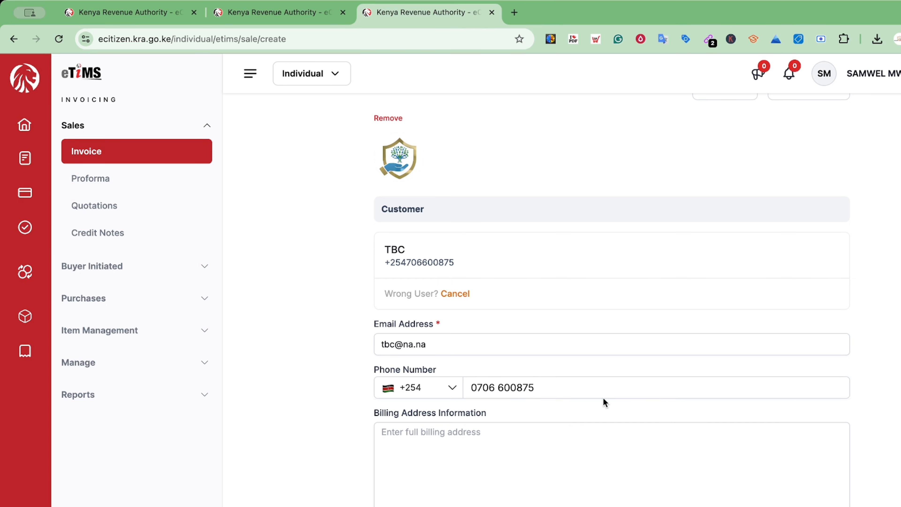
scroll(604, 399, "down", 15)
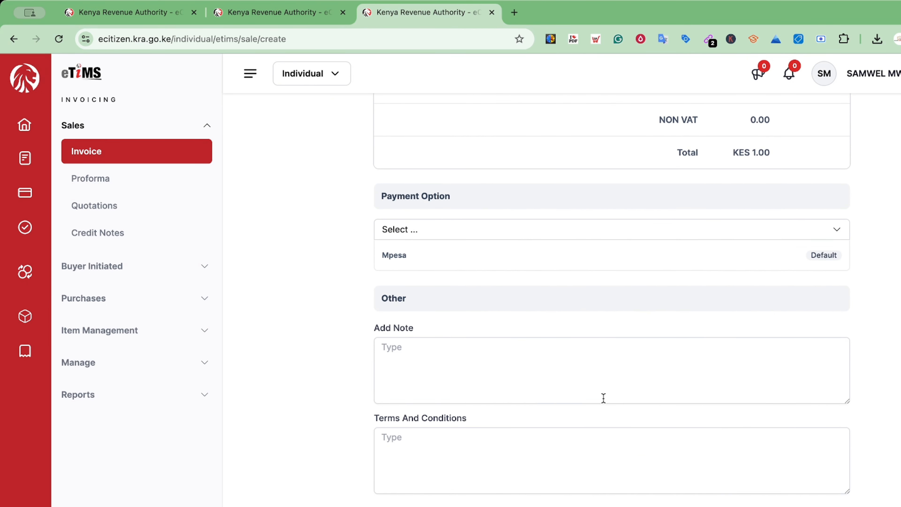
Recheck the completed invoice form and create the TBC invoice.
scroll(603, 398, "up", 15)
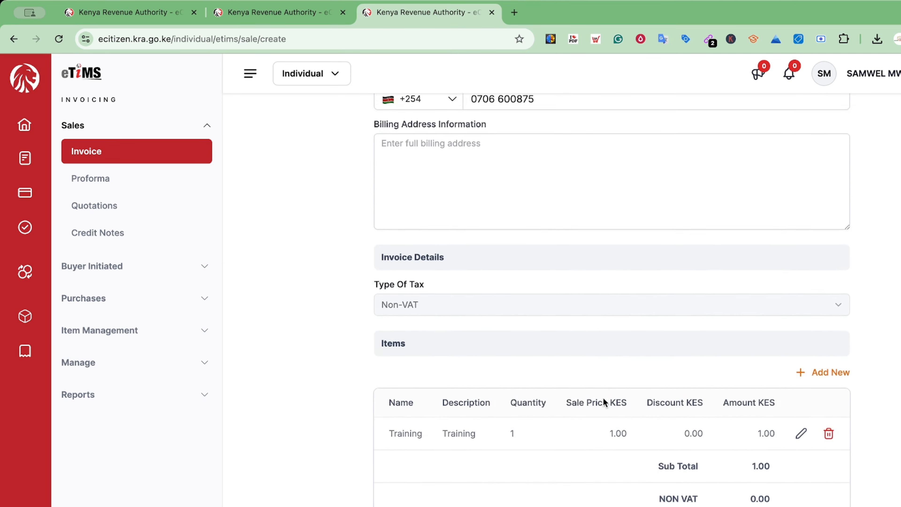
scroll(602, 412, "up", 8)
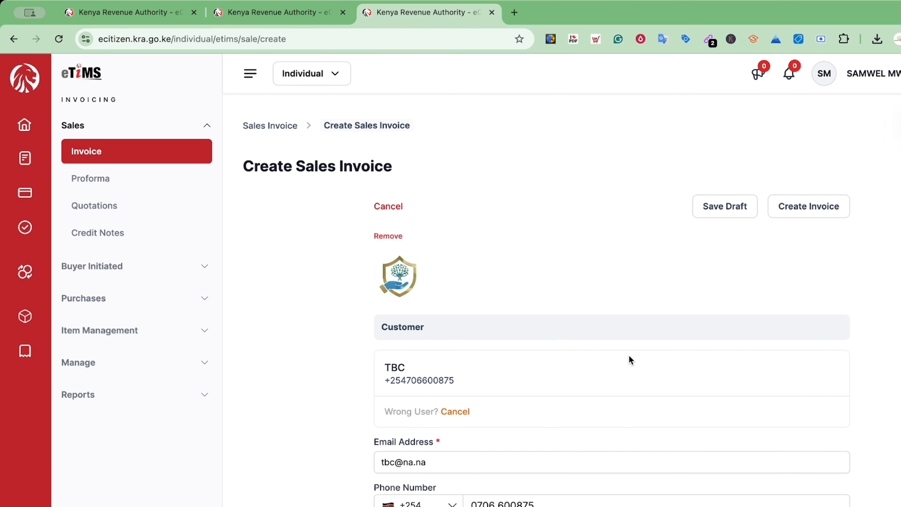
scroll(629, 353, "down", 3)
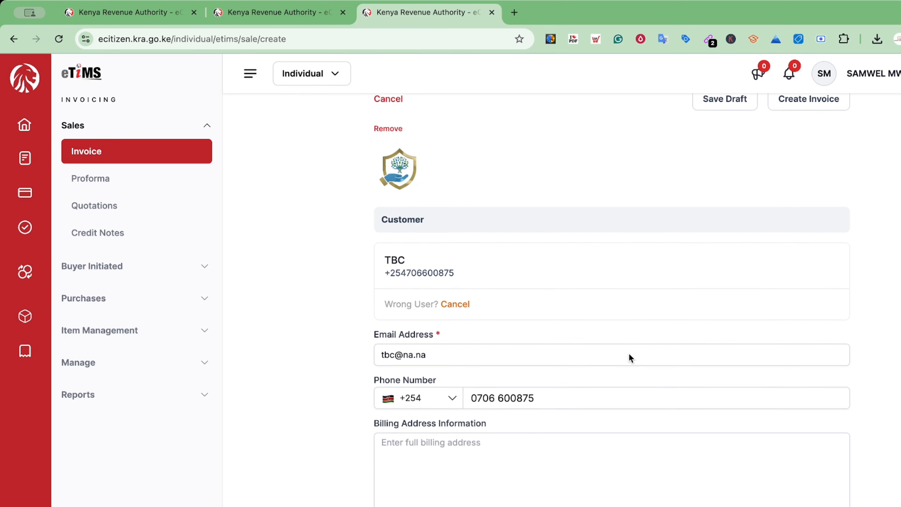
scroll(668, 302, "up", 2)
scroll(668, 302, "down", 1)
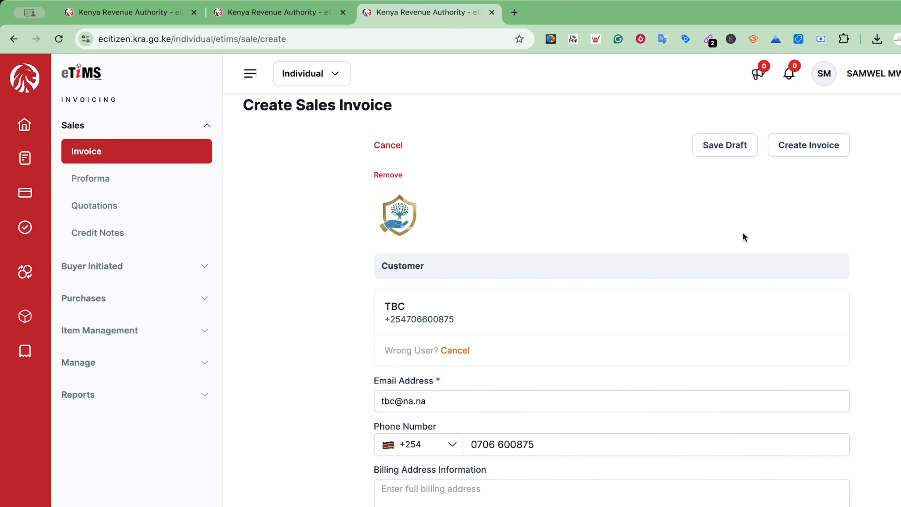
scroll(744, 230, "down", 20)
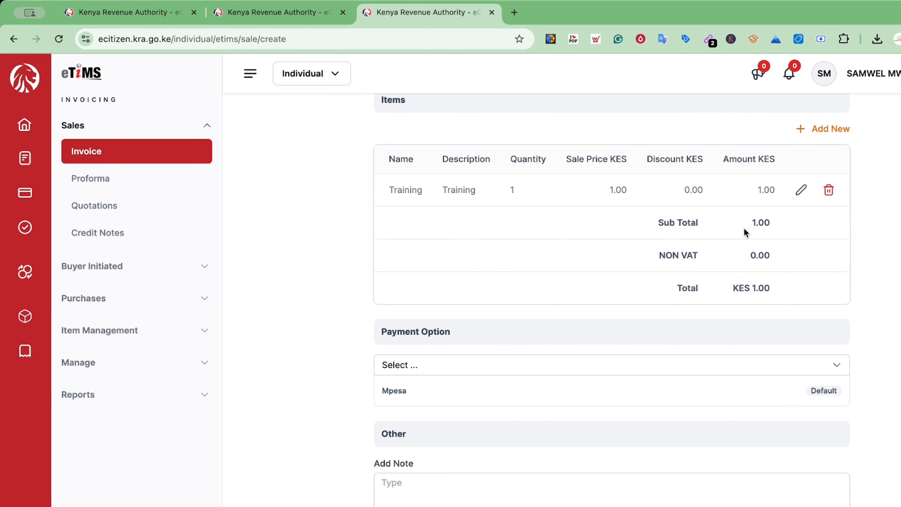
scroll(692, 347, "up", 10)
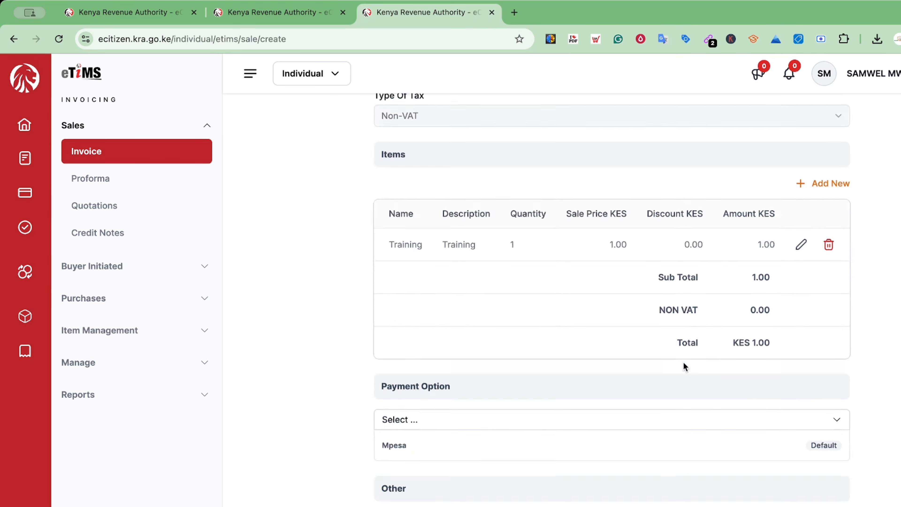
scroll(685, 367, "up", 10)
left_click(782, 215)
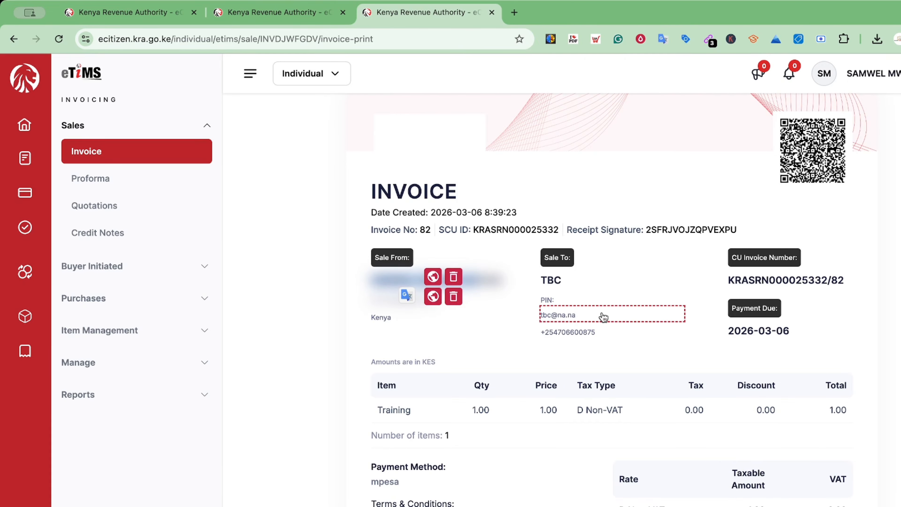
scroll(603, 319, "down", 1)
scroll(604, 319, "down", 4)
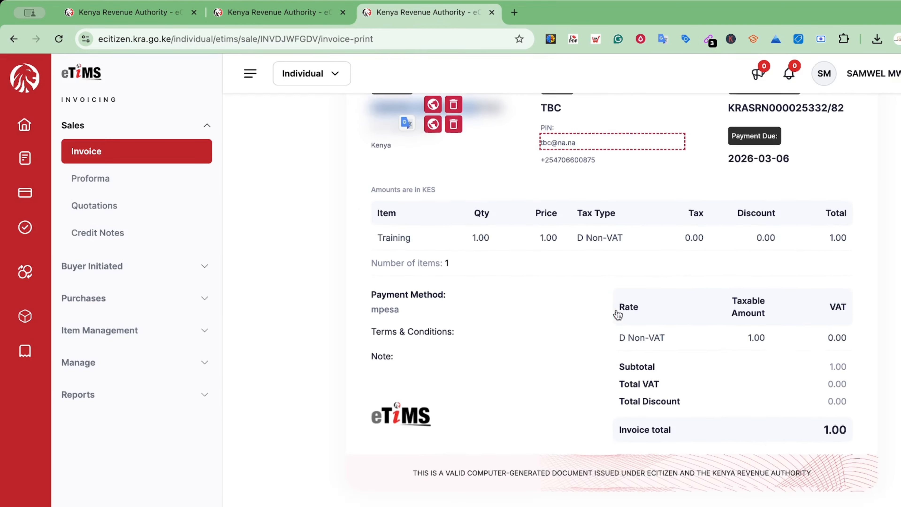
scroll(704, 324, "up", 8)
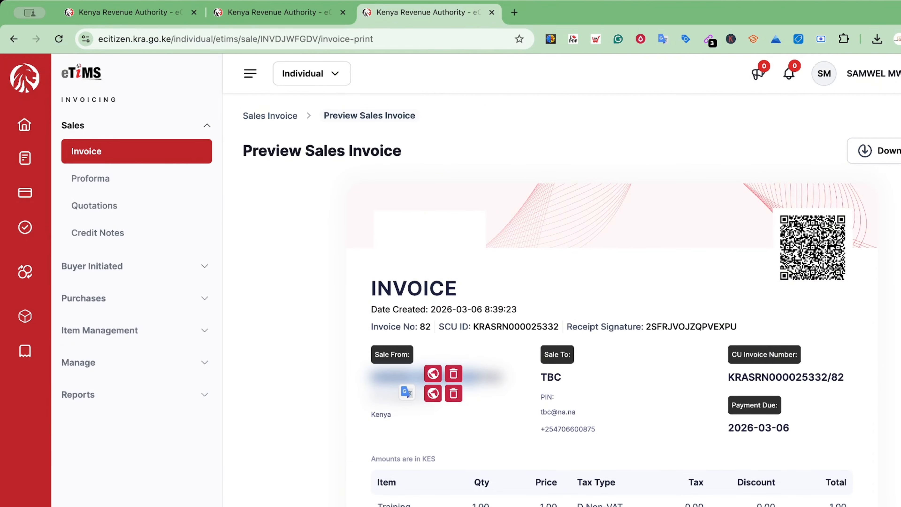
Download the invoice as a PDF and return to the eTIMS preview tab.
left_click(879, 161)
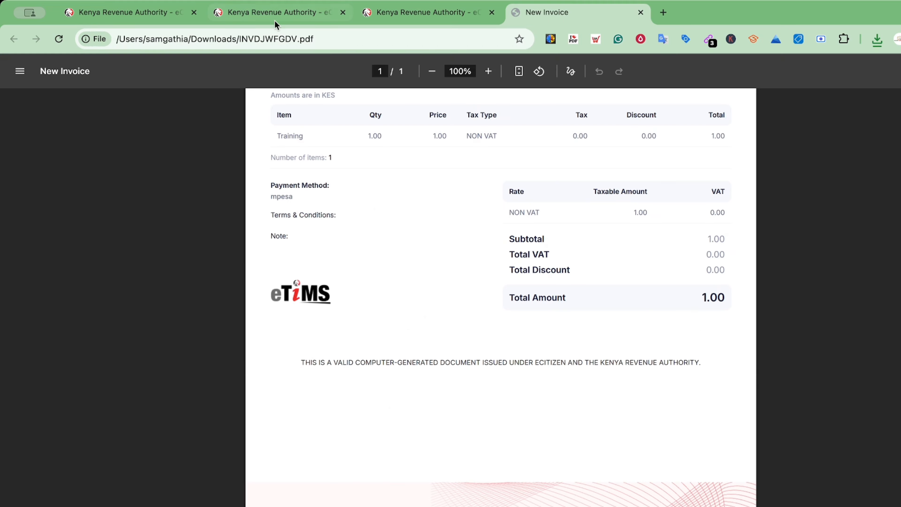
left_click(267, 14)
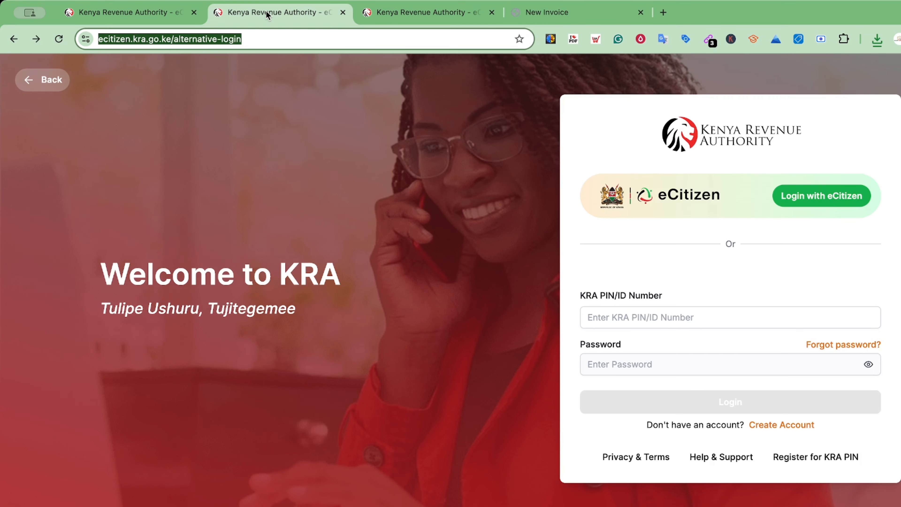
left_click(428, 22)
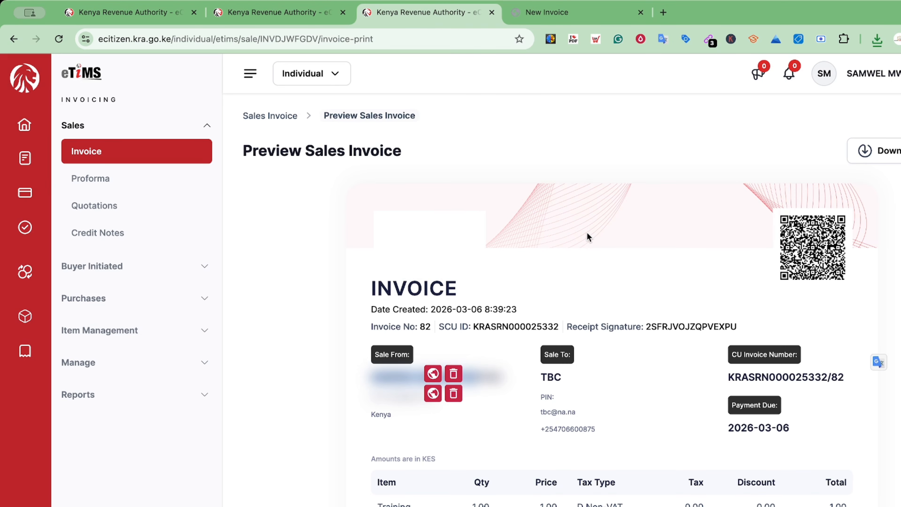
Review the issued TBC invoice dated 2026-03-06: Training, KES 1.00, Non-VAT, mpesa.
scroll(587, 237, "down", 3)
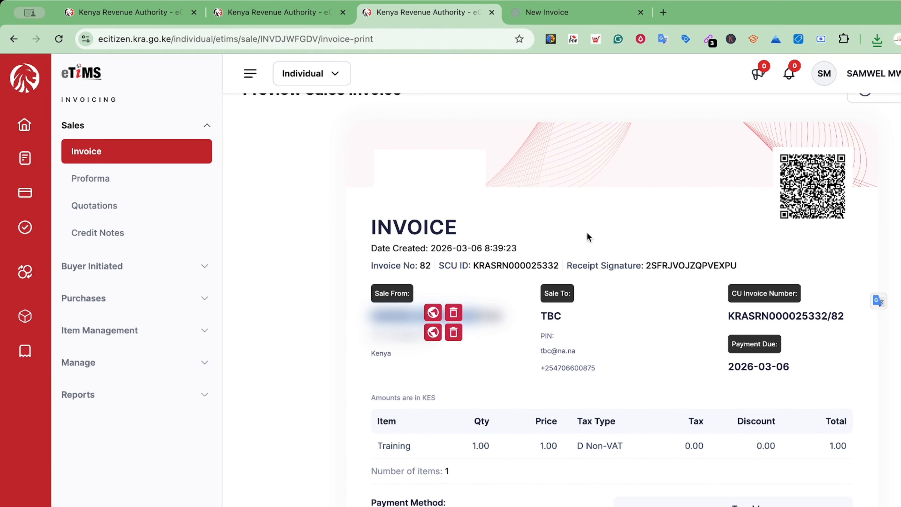
scroll(586, 232, "down", 2)
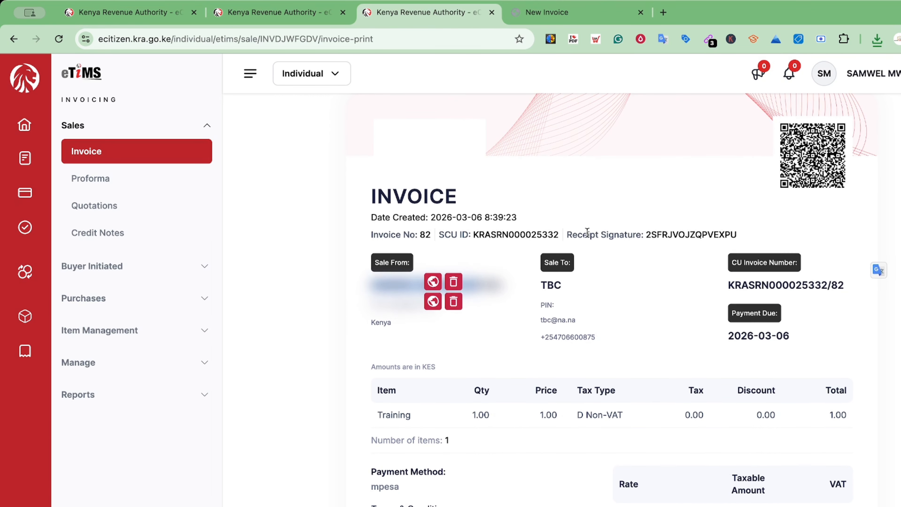
scroll(587, 233, "down", 8)
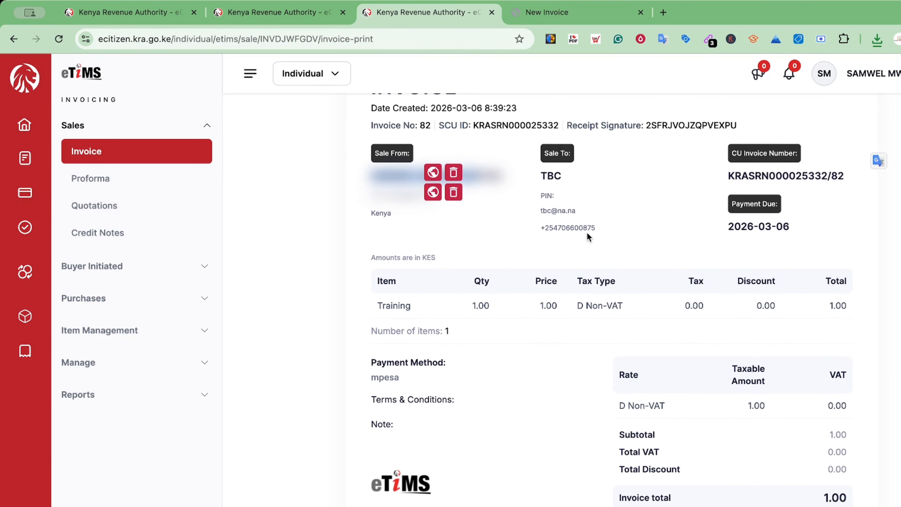
scroll(588, 236, "down", 1)
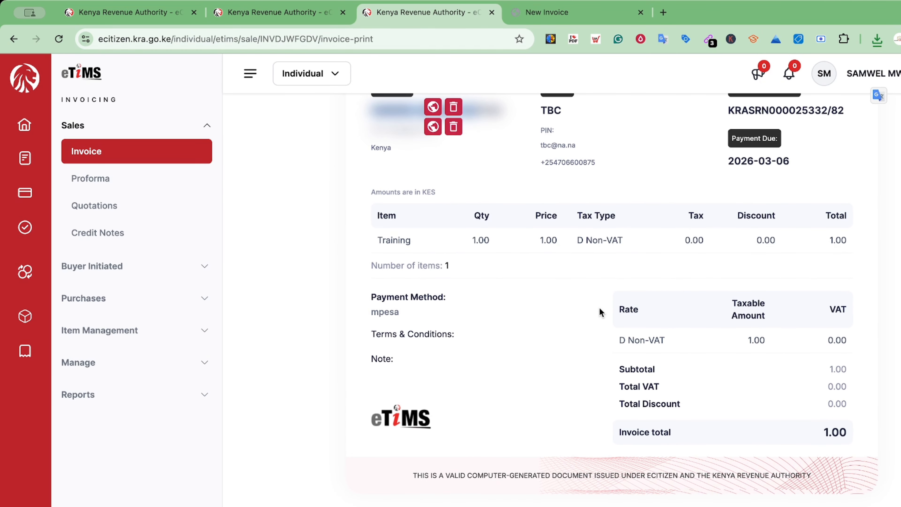
scroll(599, 312, "up", 5)
scroll(599, 311, "up", 3)
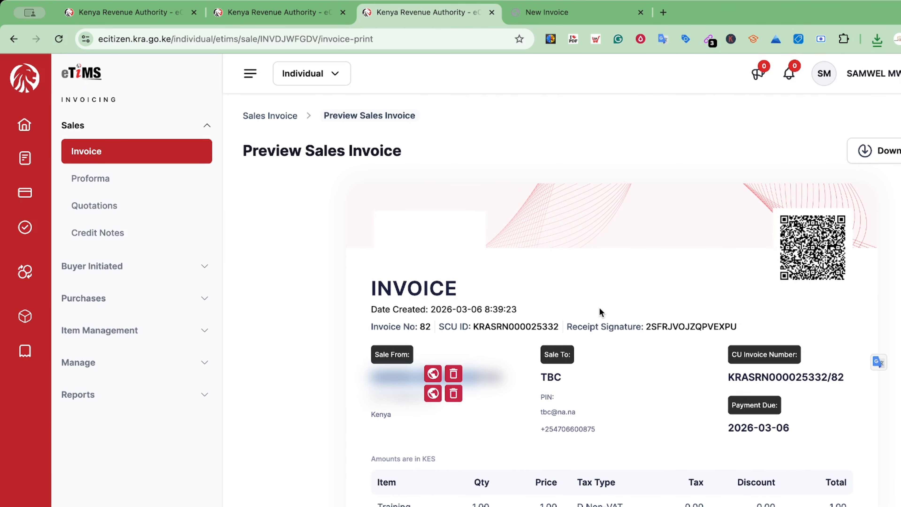
scroll(598, 319, "down", 1)
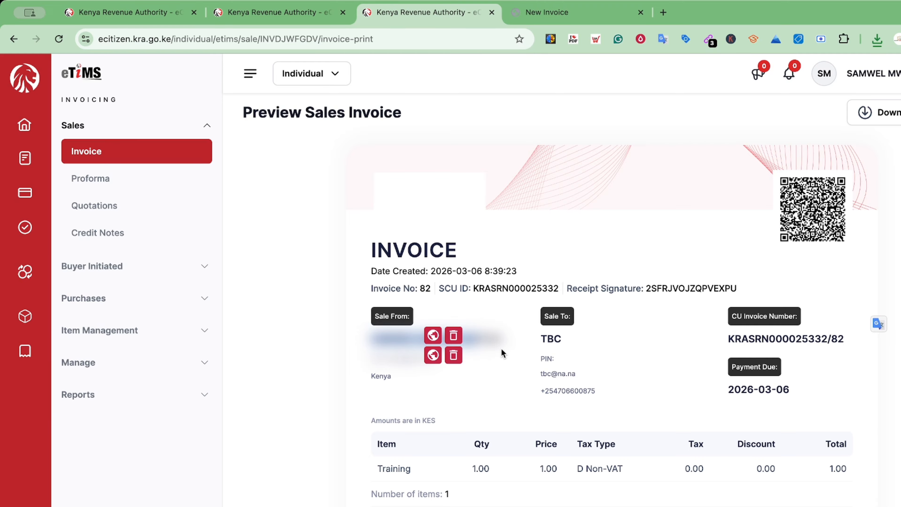
scroll(495, 318, "down", 2)
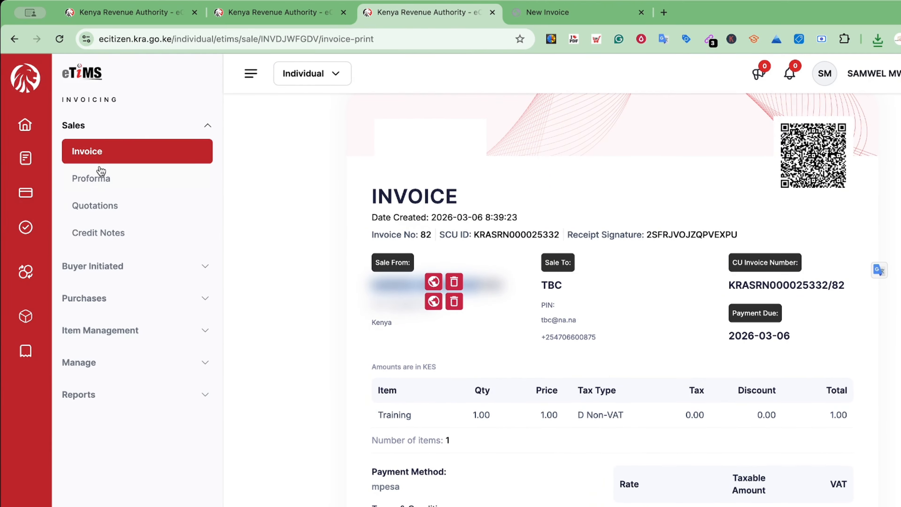
Go from Credit Notes to the Sales Invoice list and open TBC's invoice INVDJWFGDV.
left_click(93, 235)
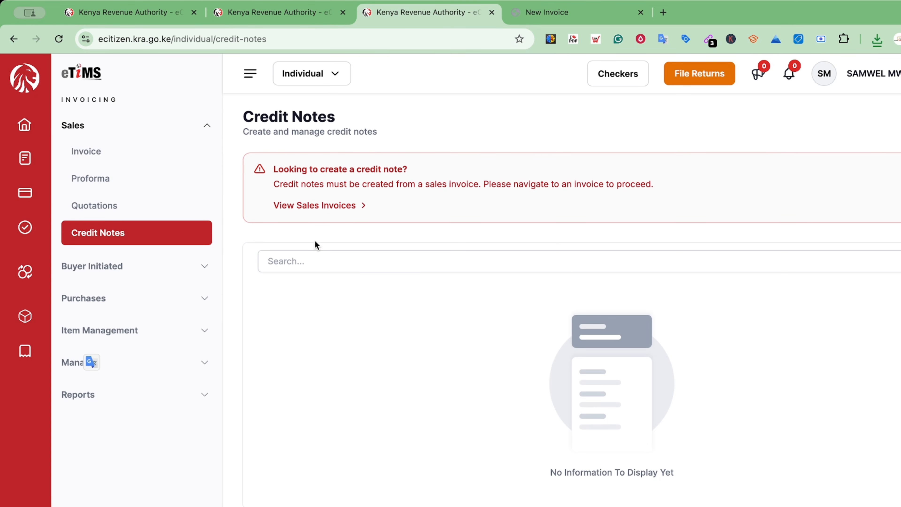
left_click(303, 260)
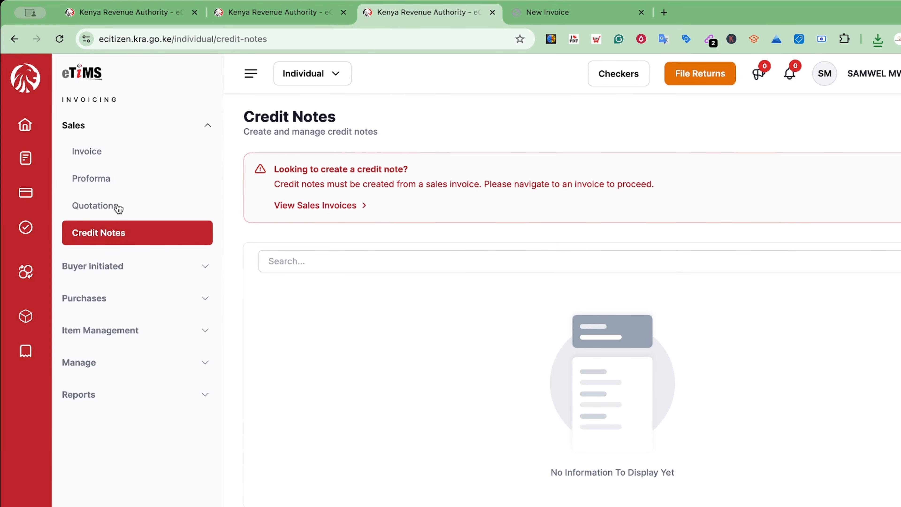
left_click(103, 152)
scroll(601, 270, "right", 6)
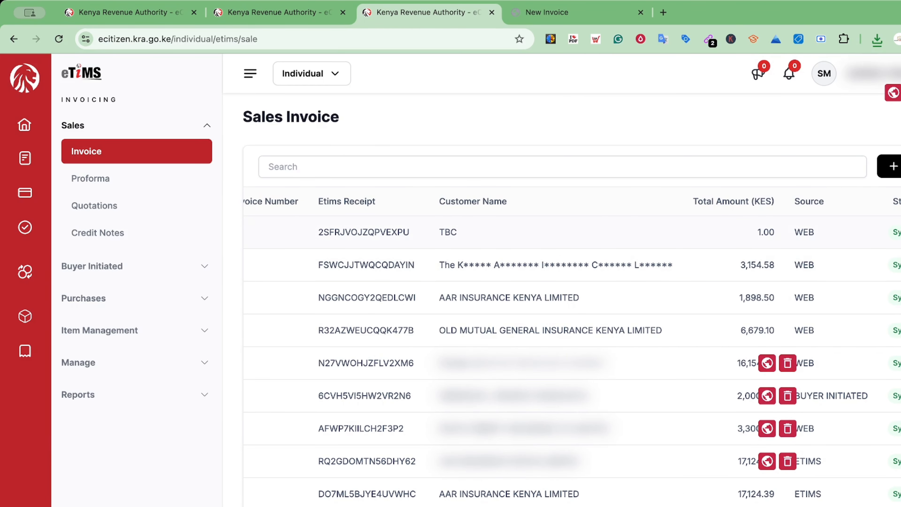
left_click(898, 234)
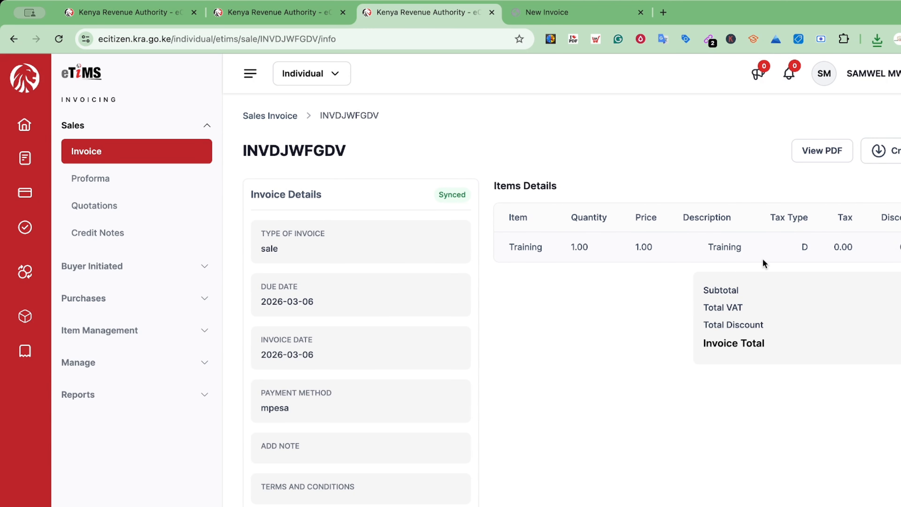
left_click(892, 155)
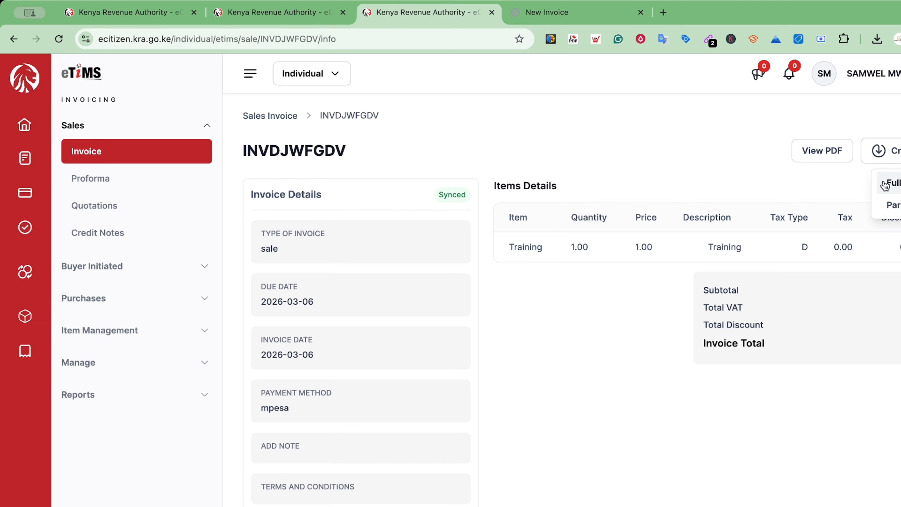
left_click(885, 185)
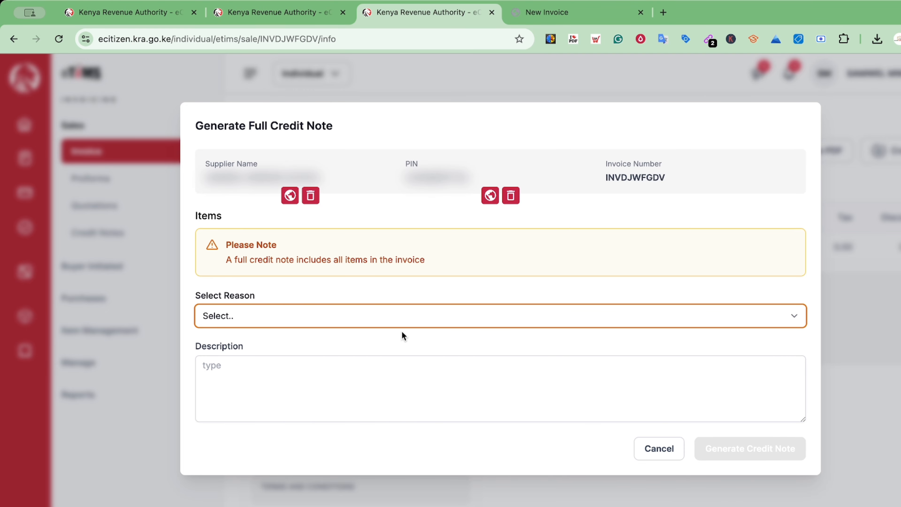
left_click(654, 450)
scroll(552, 382, "down", 2)
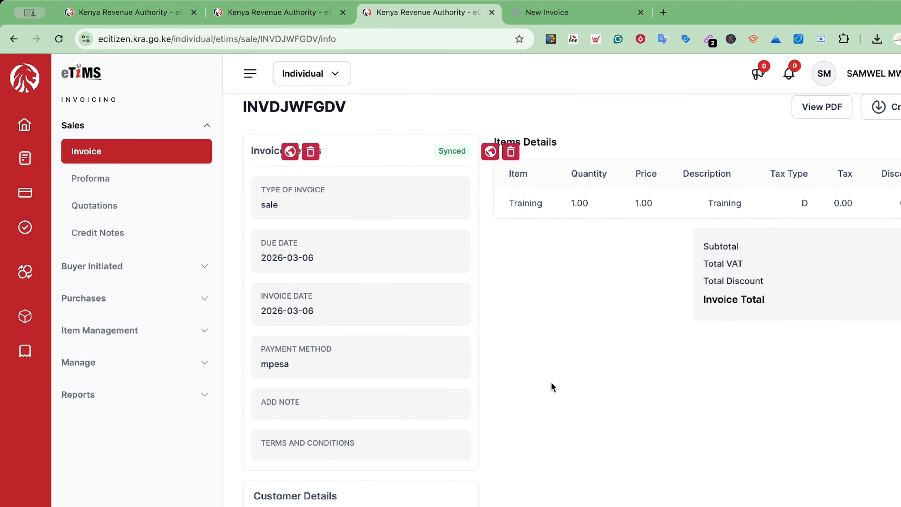
Open Buyer Initiated > Seller to see its empty Pending list.
scroll(551, 383, "down", 1)
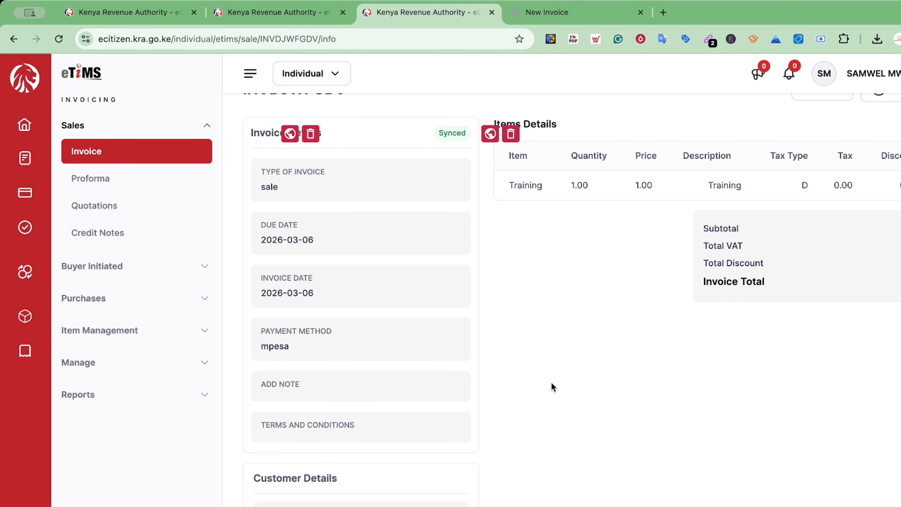
scroll(612, 290, "up", 3)
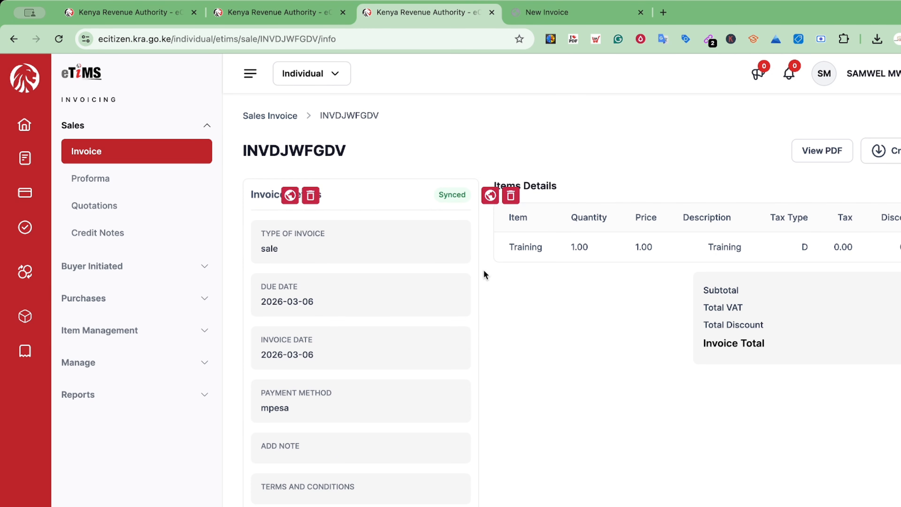
left_click(160, 269)
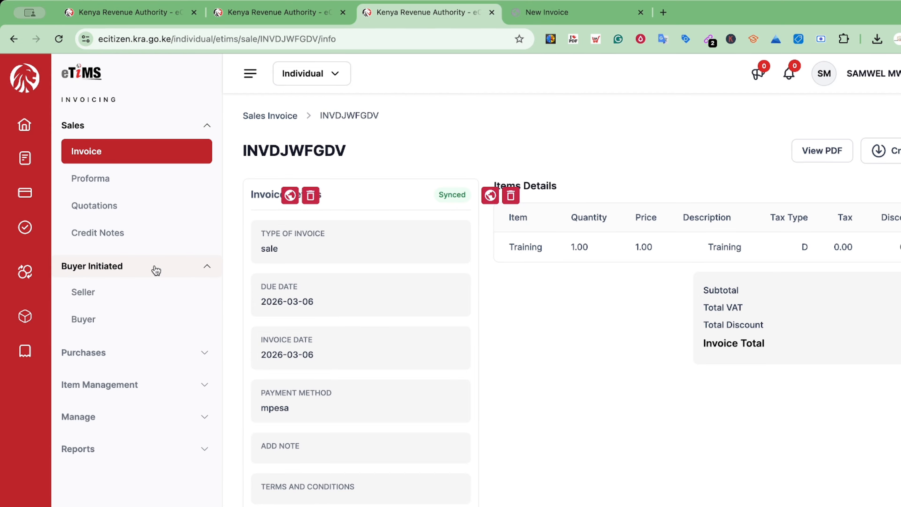
left_click(107, 294)
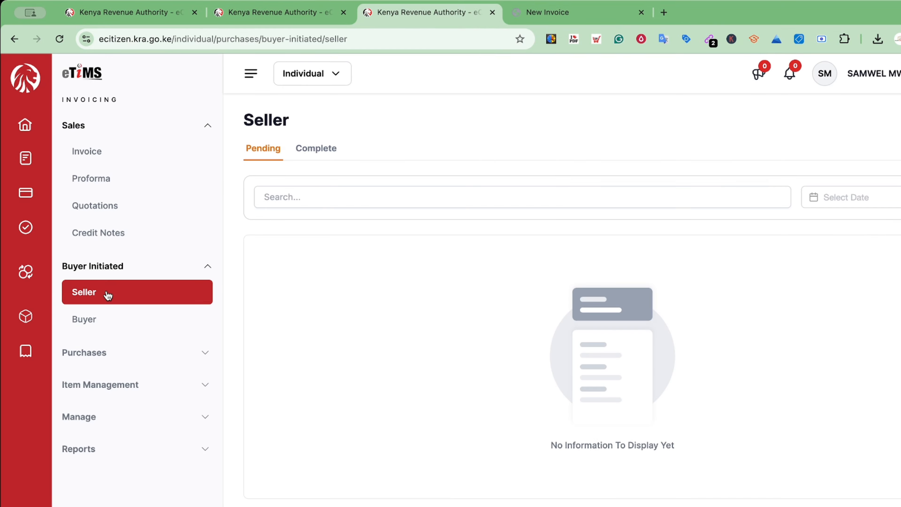